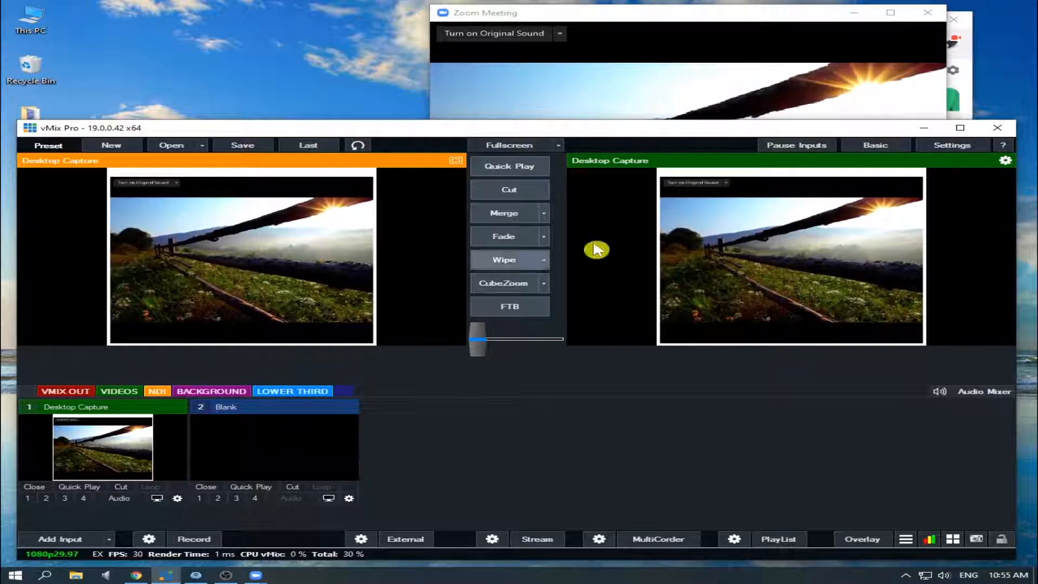
pyautogui.click(695, 63)
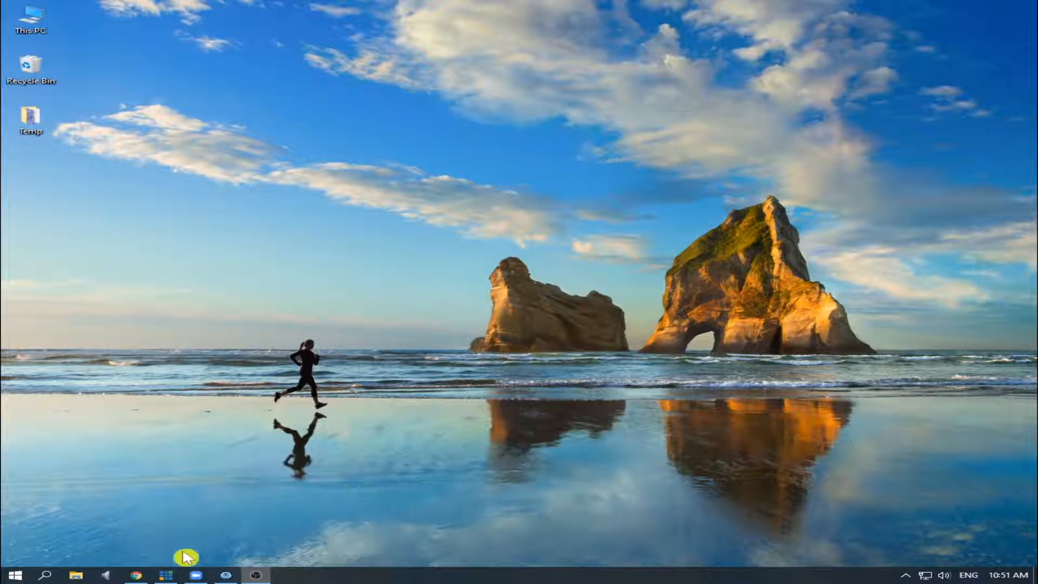
# Step: Bring up the vMix window, then switch to Zoom and start a new meeting
pyautogui.click(166, 576)
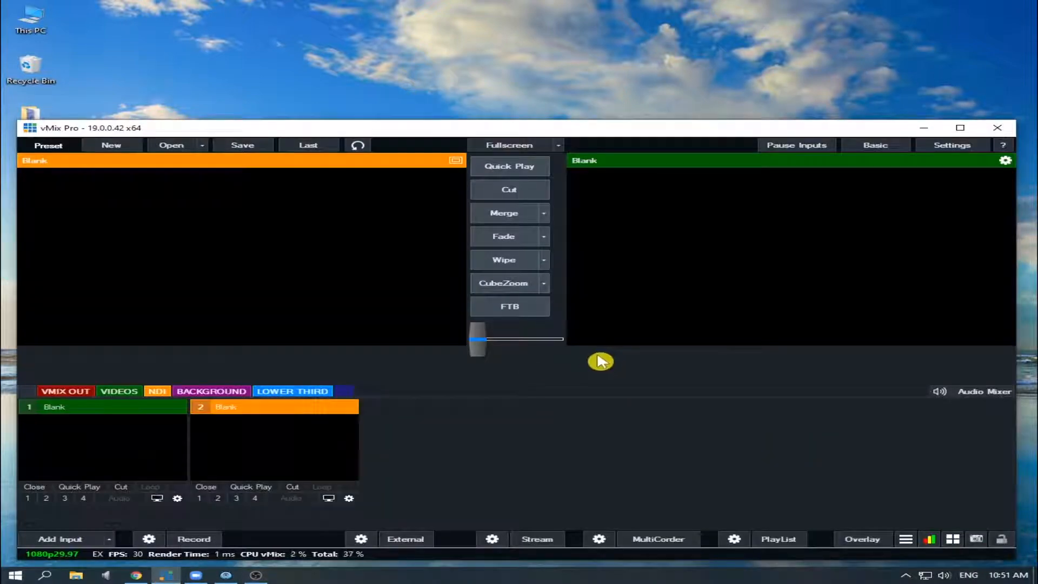
pyautogui.click(627, 401)
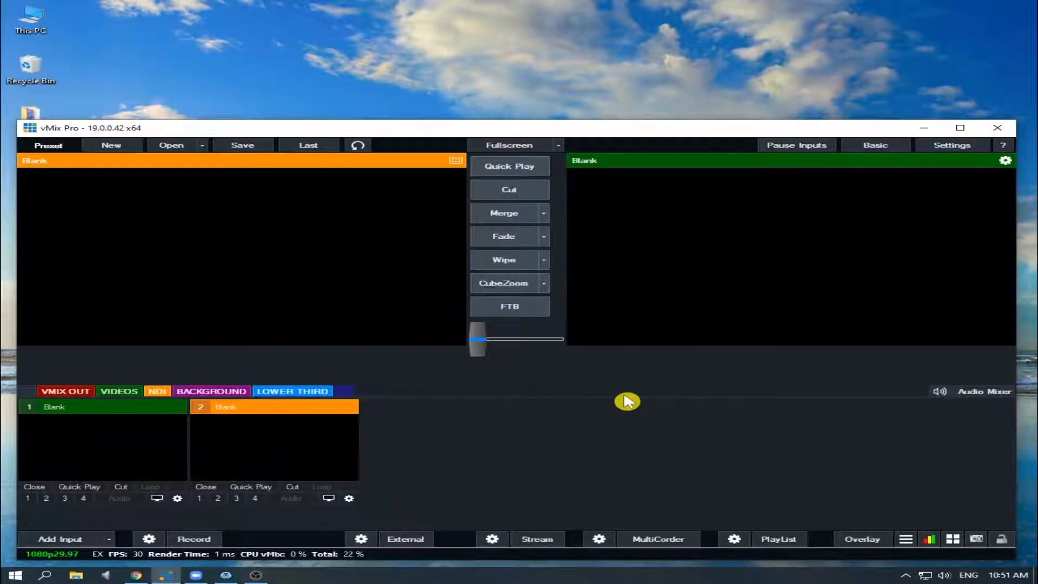
pyautogui.click(197, 576)
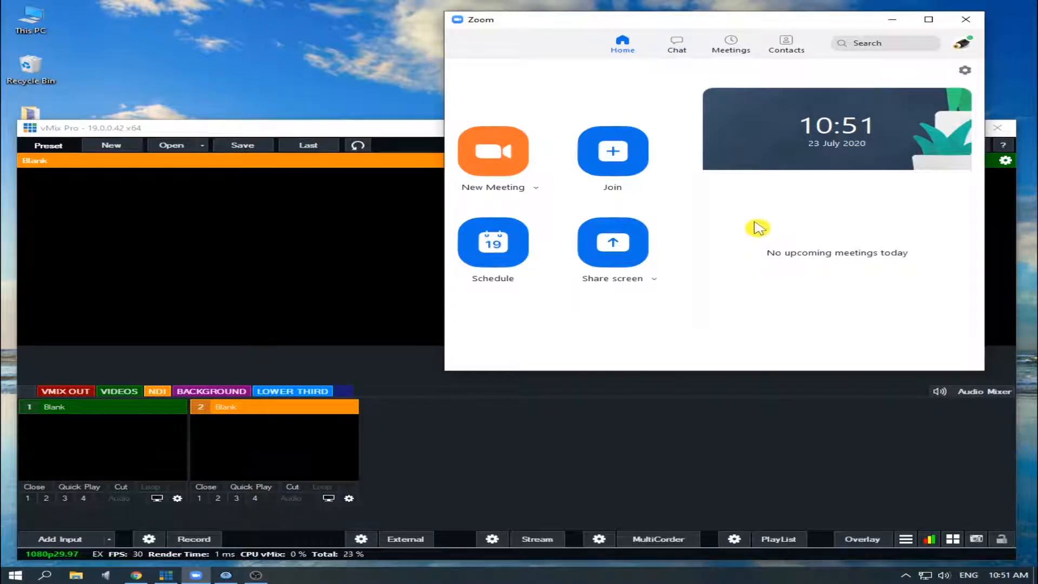
pyautogui.click(500, 159)
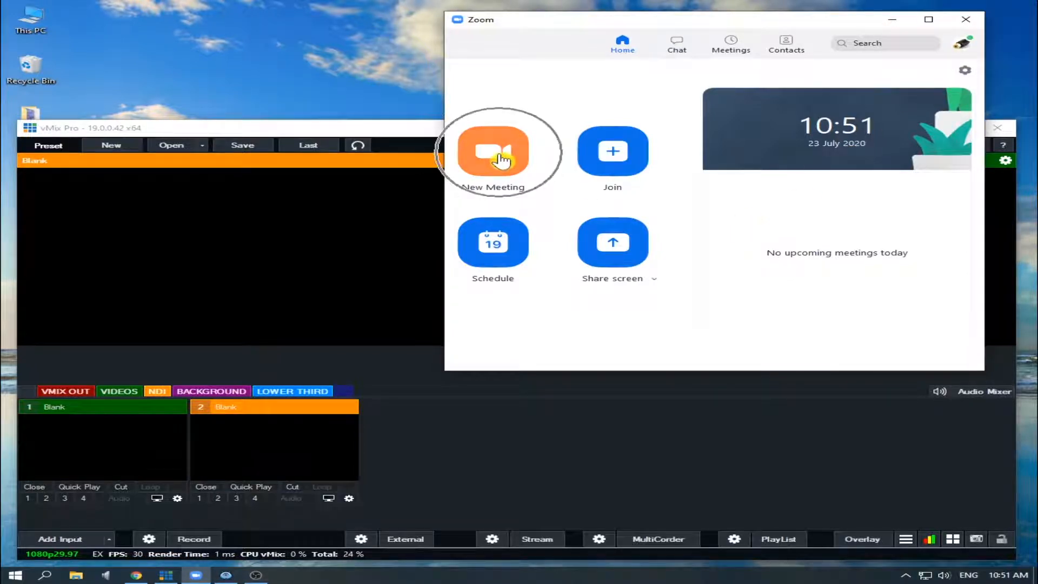
# Step: Move the Zoom Meeting window clear of the vMix preview pane
pyautogui.moveTo(537, 18); pyautogui.dragTo(602, 19)
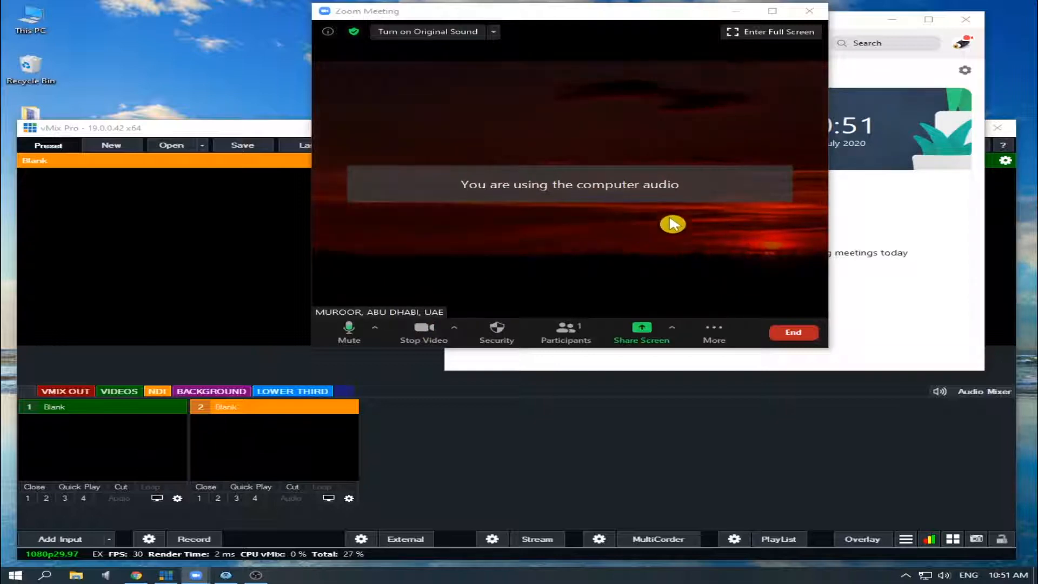
pyautogui.moveTo(621, 17); pyautogui.dragTo(654, 15)
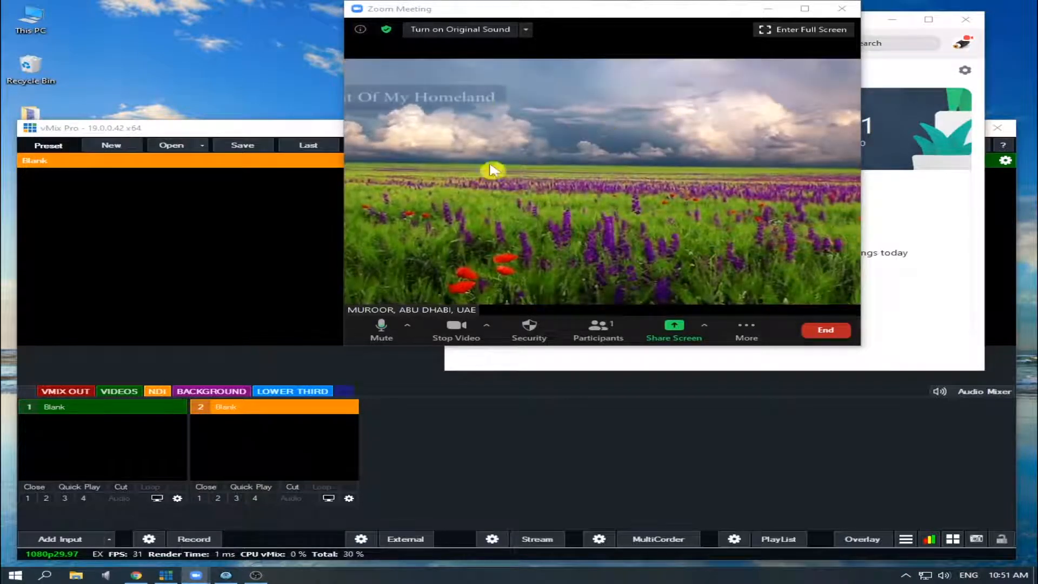
pyautogui.click(511, 425)
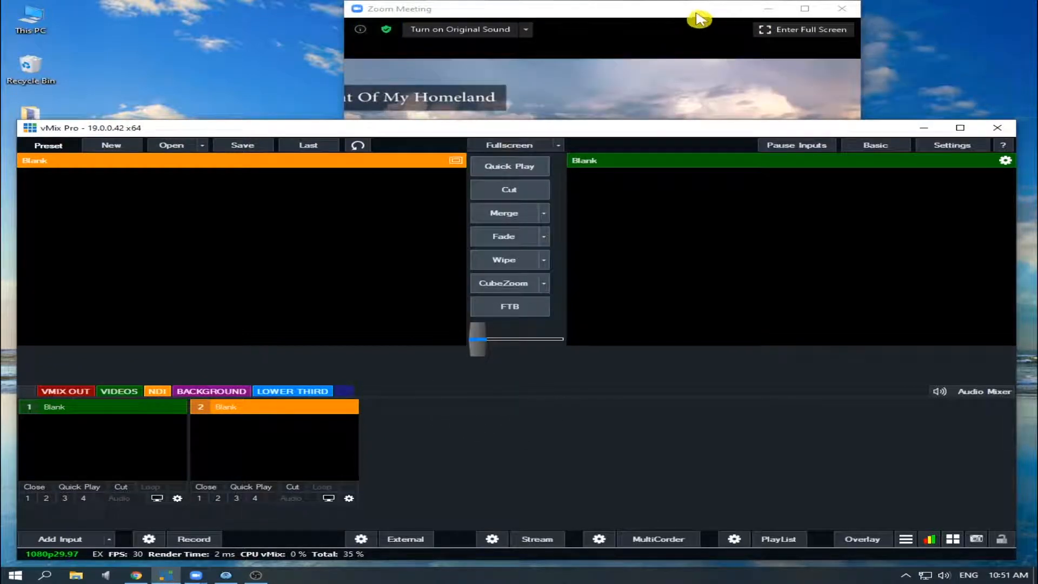
pyautogui.moveTo(692, 13); pyautogui.dragTo(823, 14)
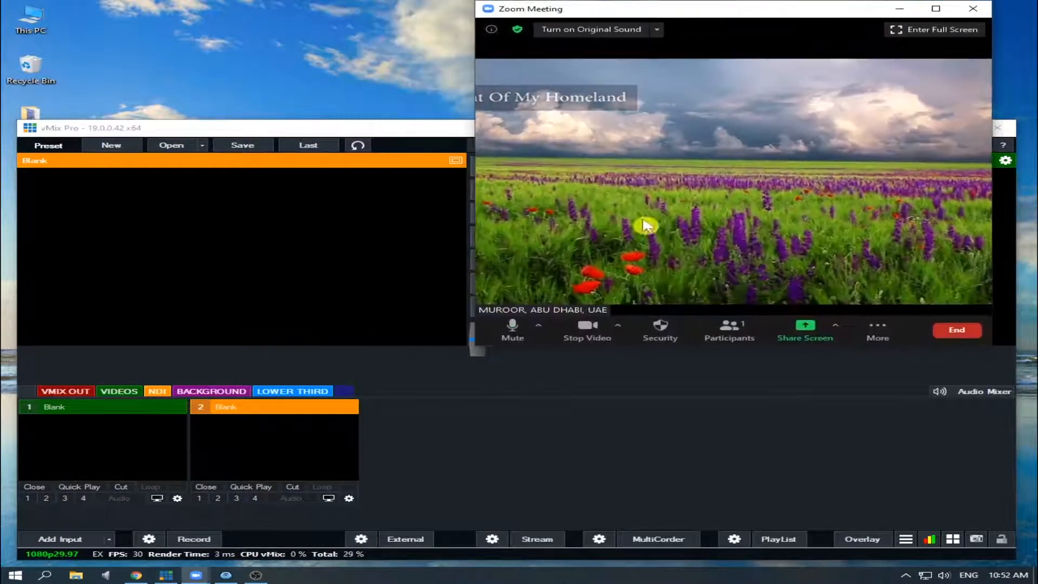
# Step: Try adding the Zoom Meetings window to vMix as a Local Desktop Capture input
pyautogui.click(522, 458)
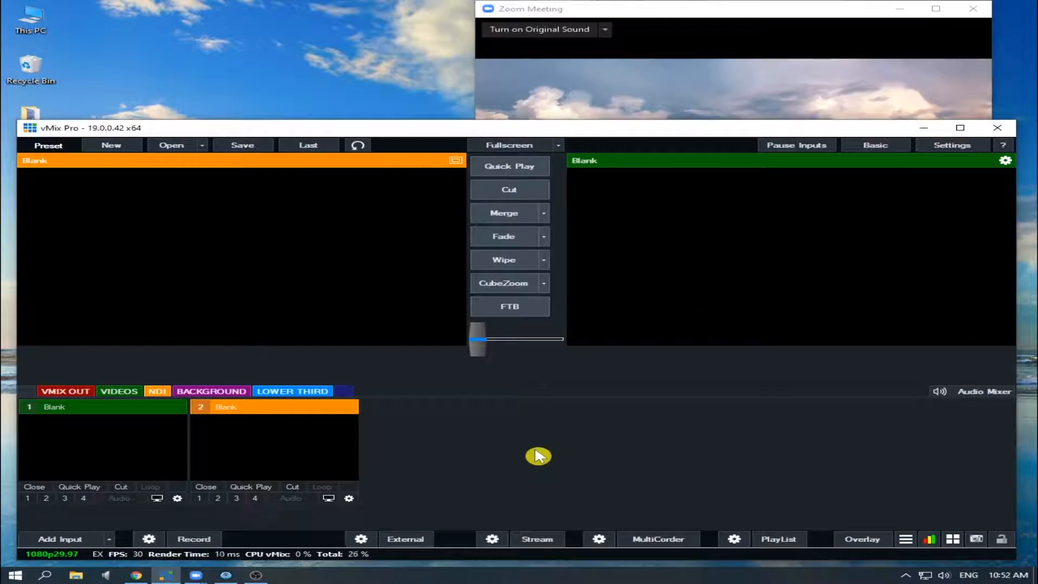
pyautogui.click(75, 539)
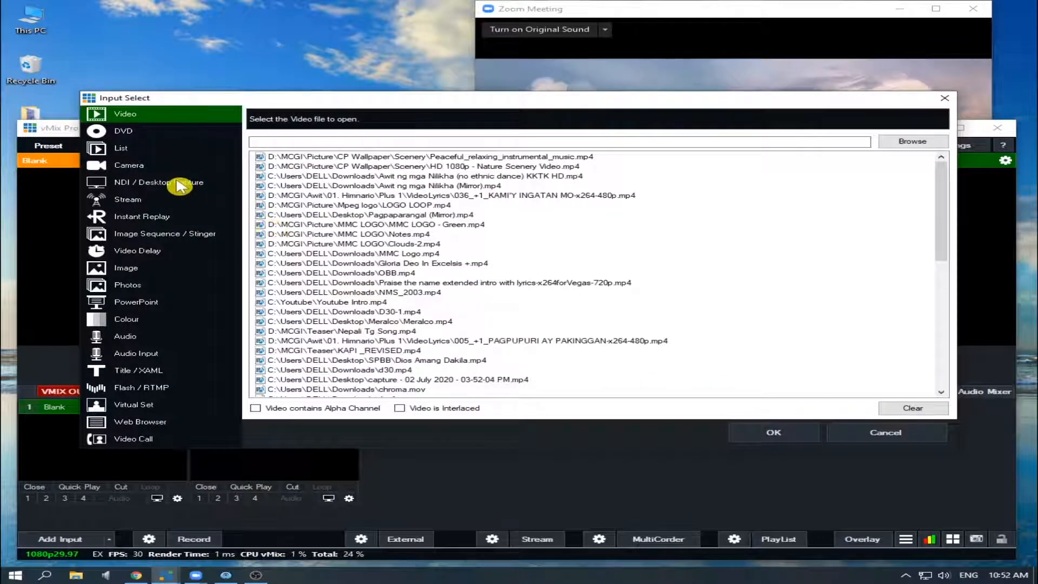
pyautogui.click(179, 185)
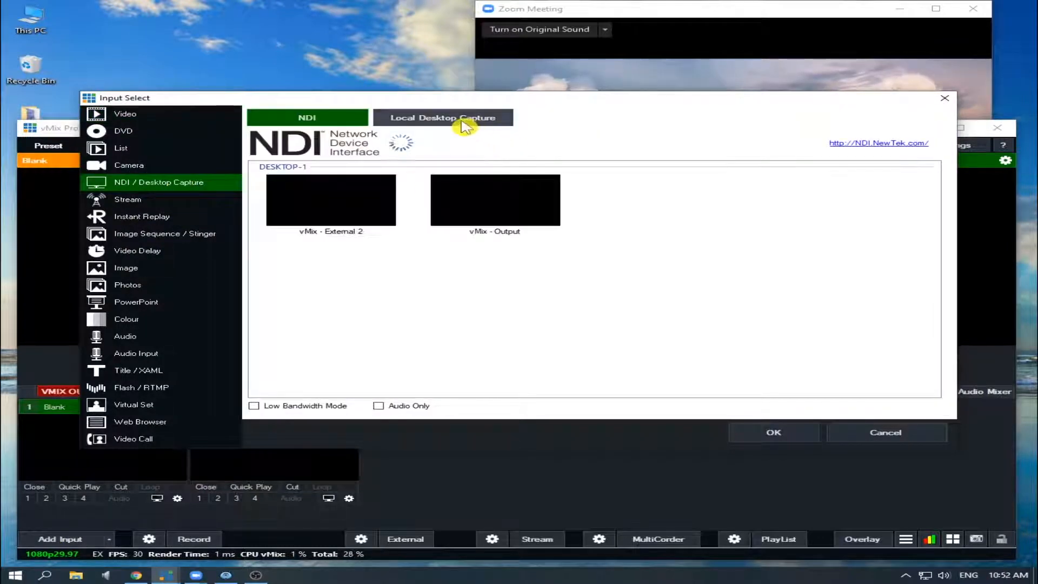
pyautogui.click(464, 126)
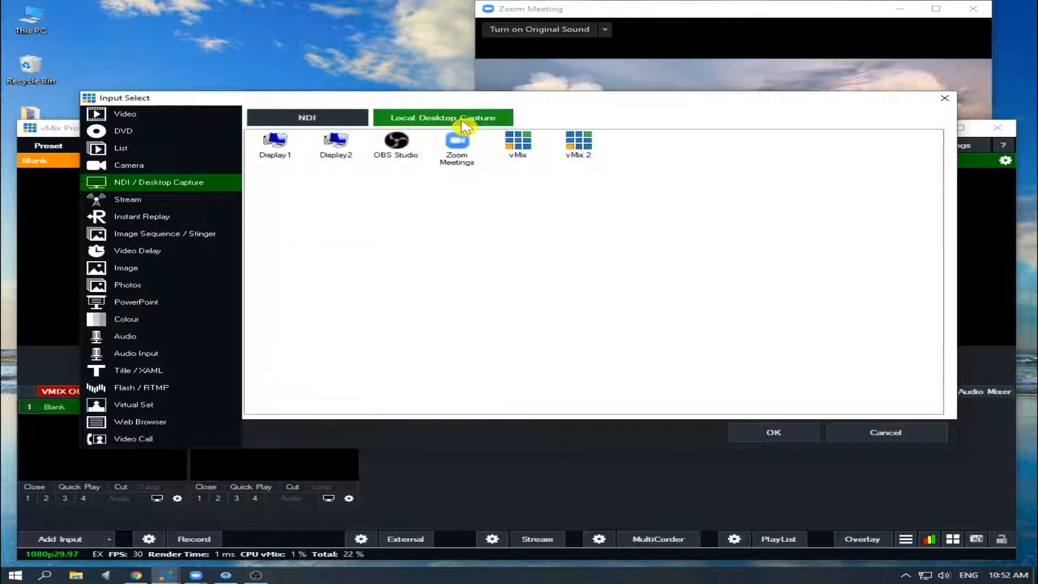
pyautogui.click(465, 152)
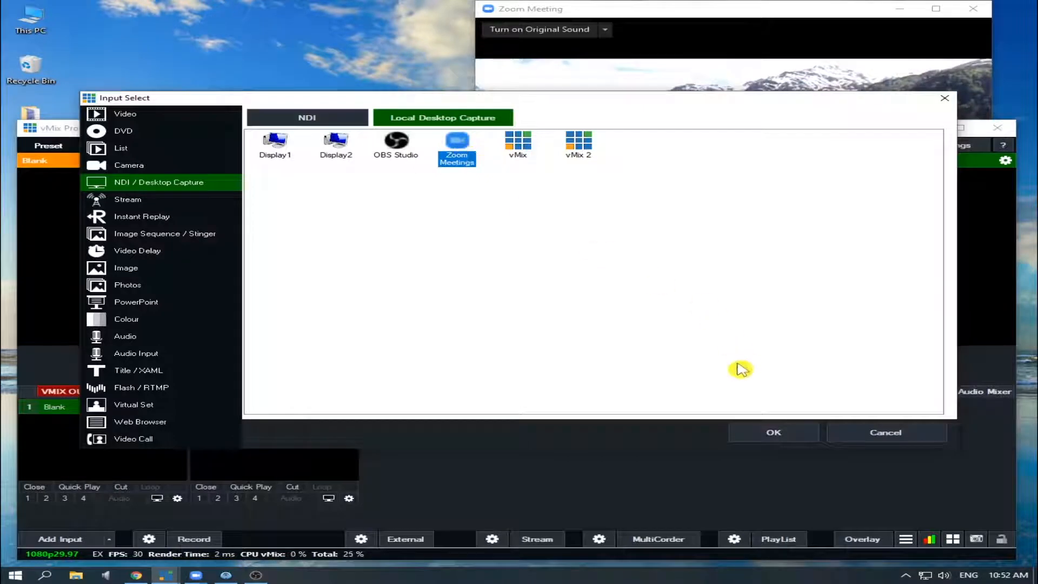
pyautogui.click(784, 431)
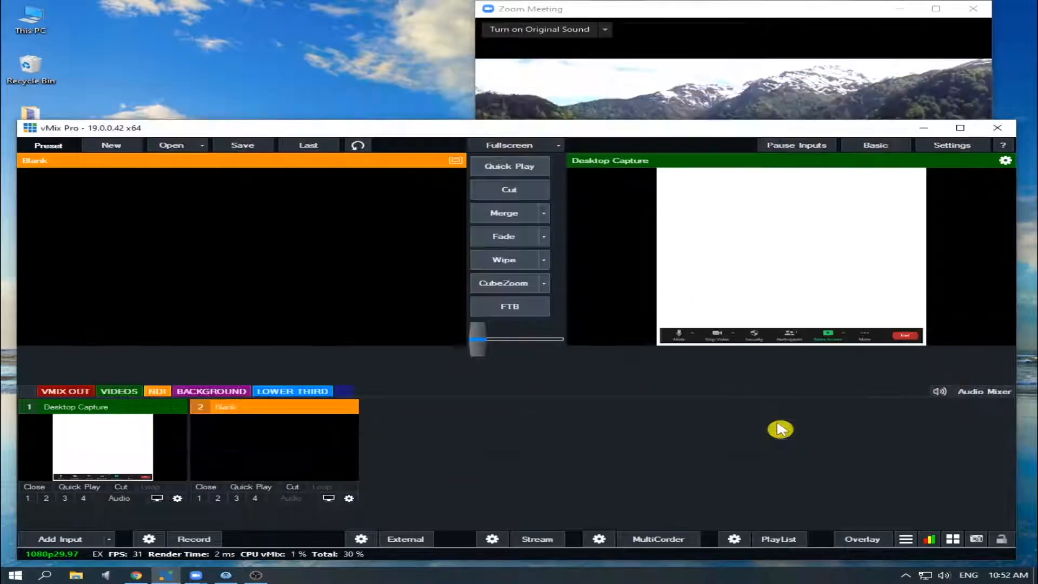
# Step: Preview the Desktop Capture input in vMix and compare its picture with the live video in the Zoom Meeting window
pyautogui.click(165, 452)
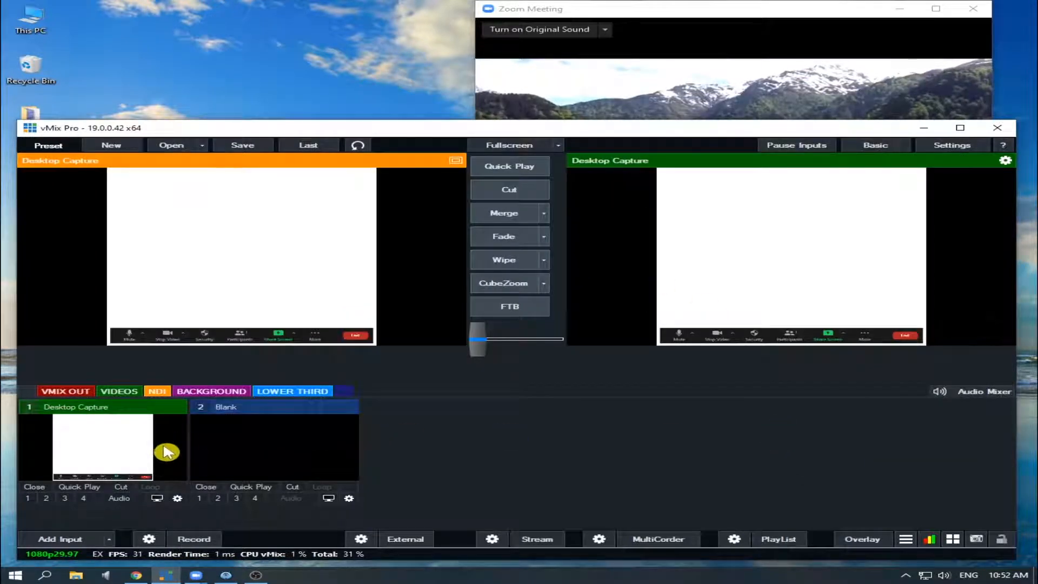
pyautogui.click(158, 498)
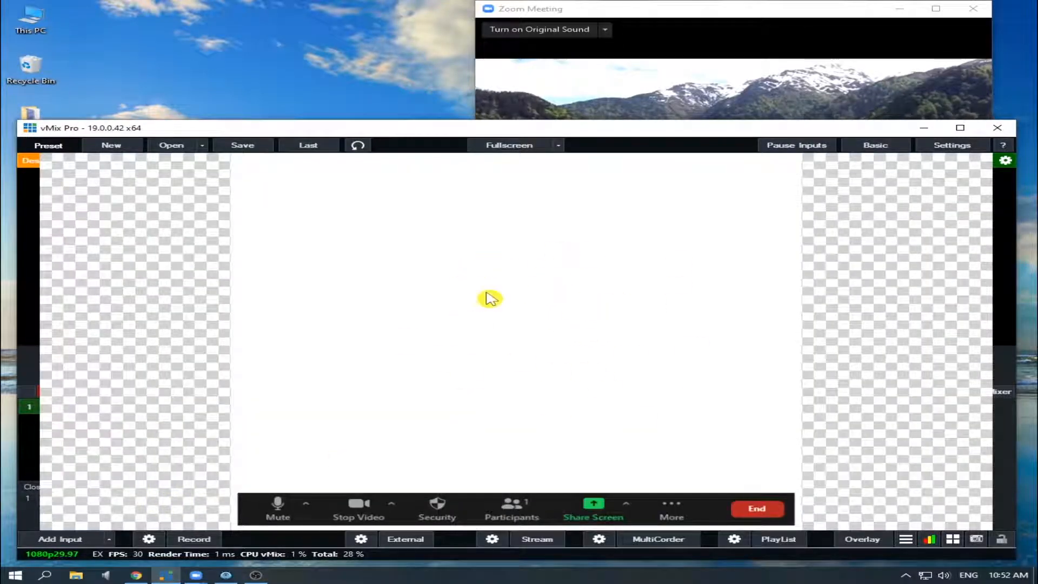
pyautogui.click(764, 89)
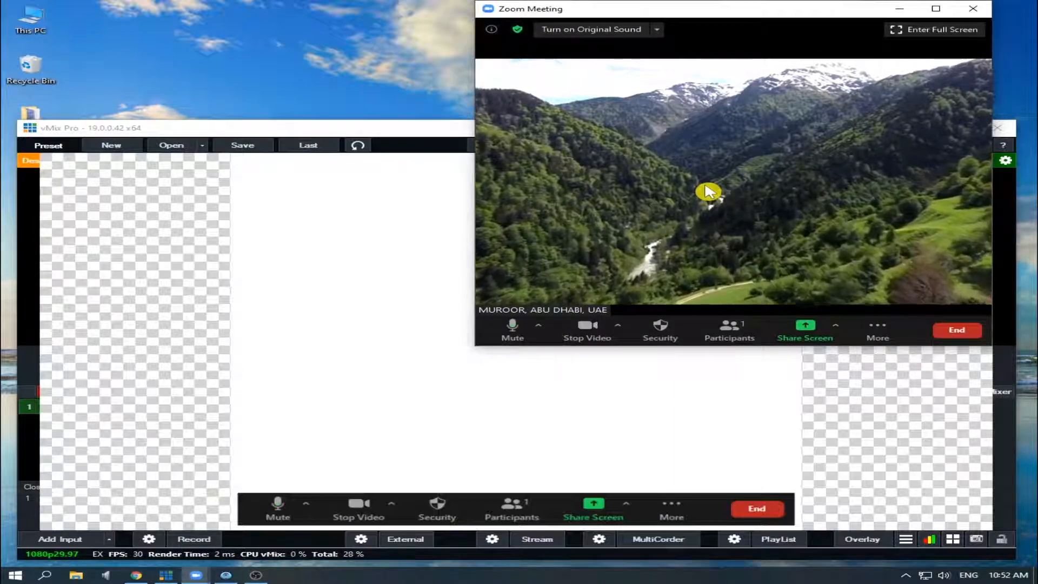
pyautogui.click(410, 246)
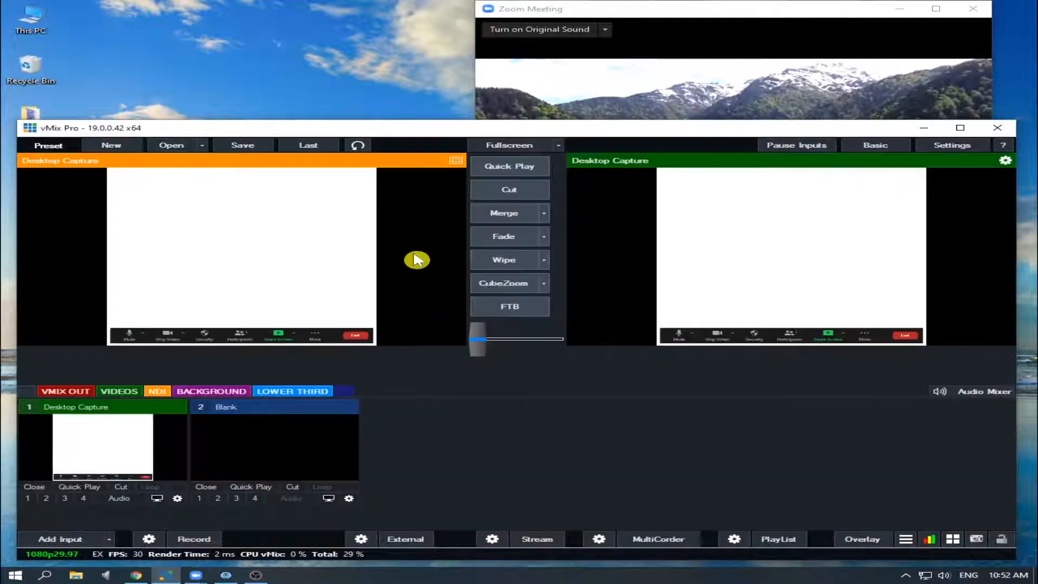
pyautogui.click(288, 253)
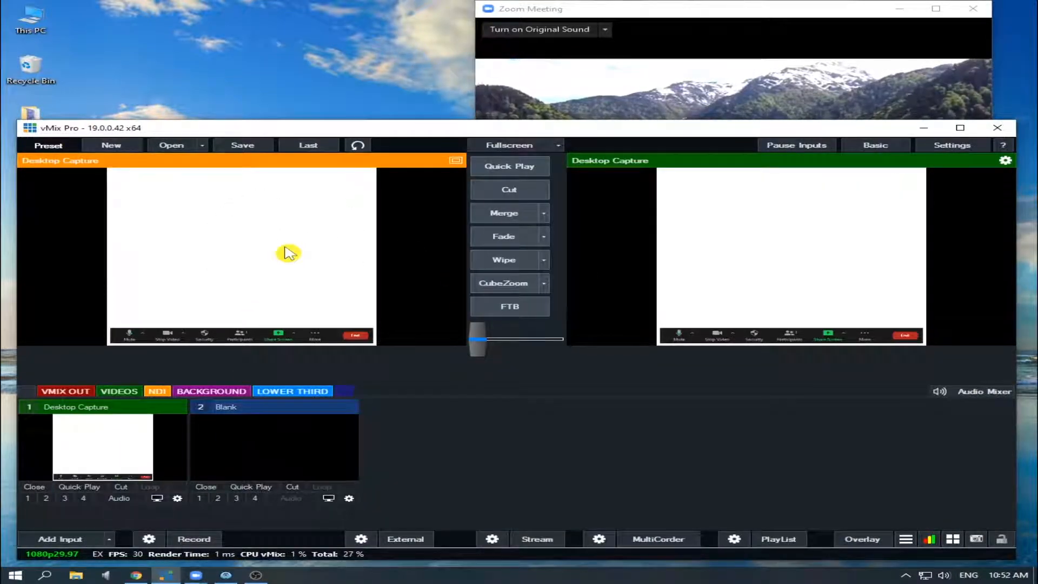
pyautogui.click(653, 111)
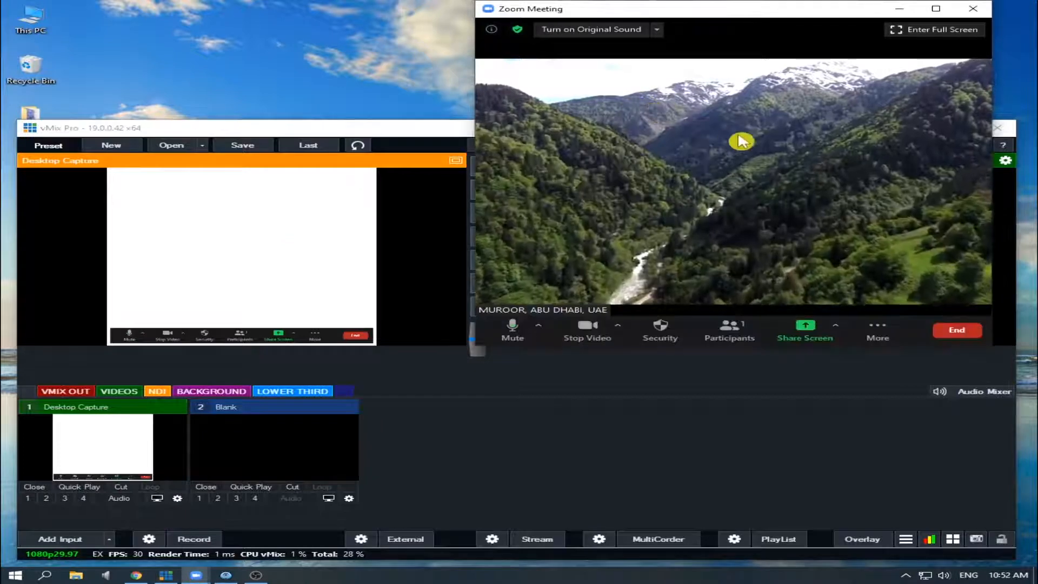
pyautogui.click(236, 237)
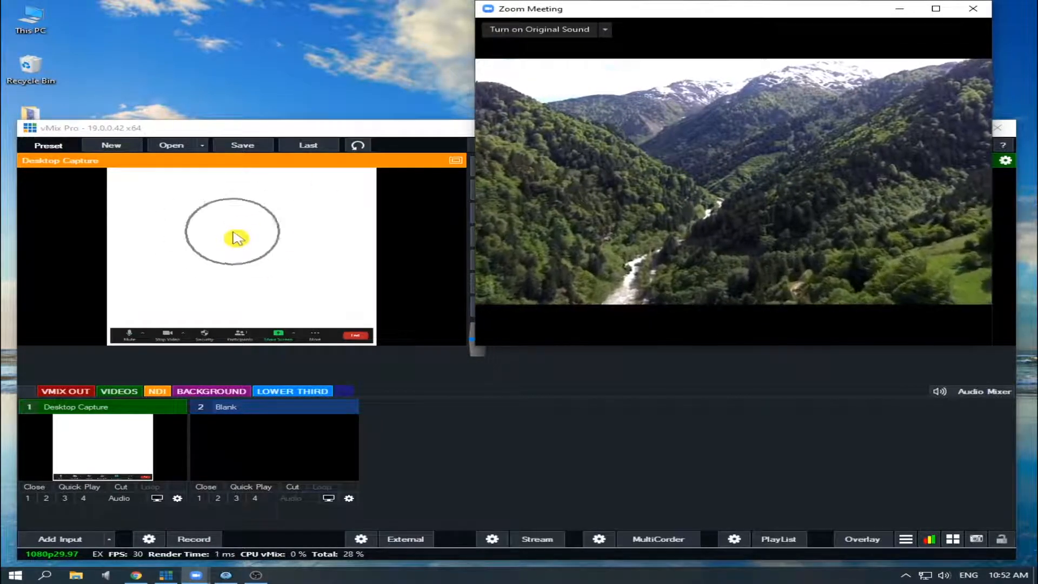
# Step: Remove the Desktop Capture input from vMix
pyautogui.click(460, 397)
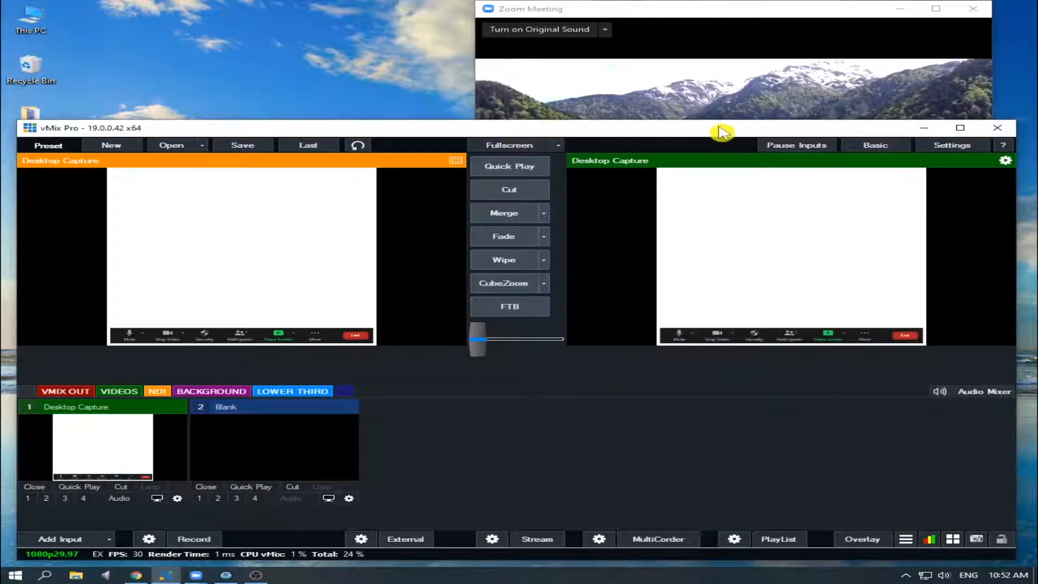
pyautogui.click(34, 488)
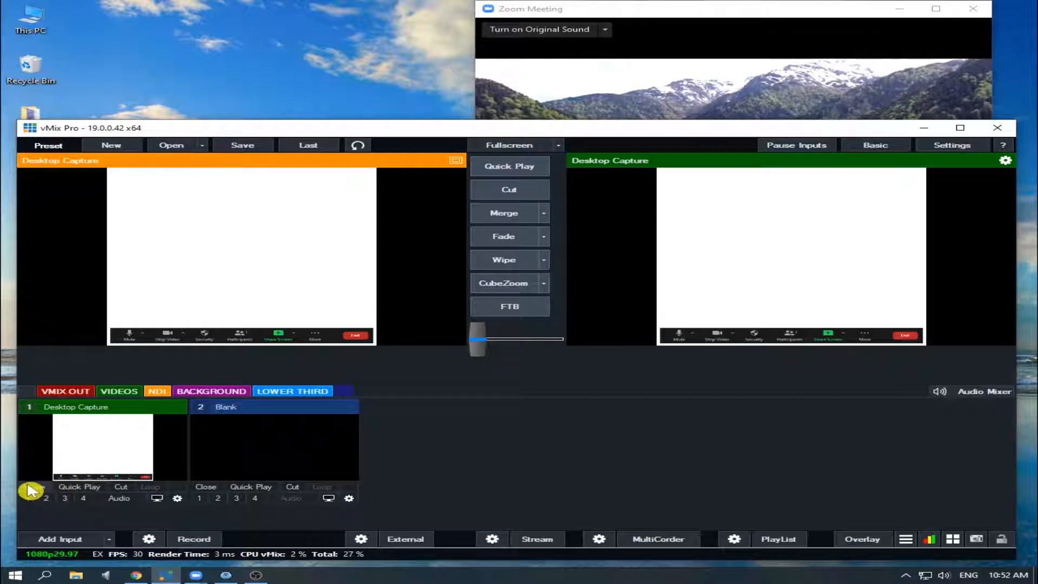
# Step: Set the Video Rendering Method to GDI in Zoom's advanced video settings and close the settings
pyautogui.click(695, 88)
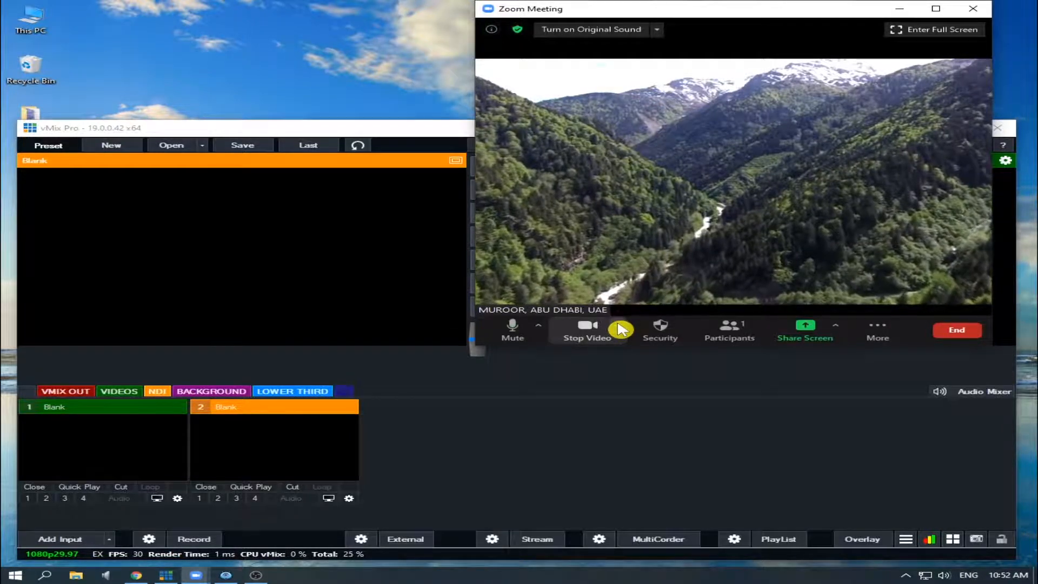
pyautogui.click(619, 325)
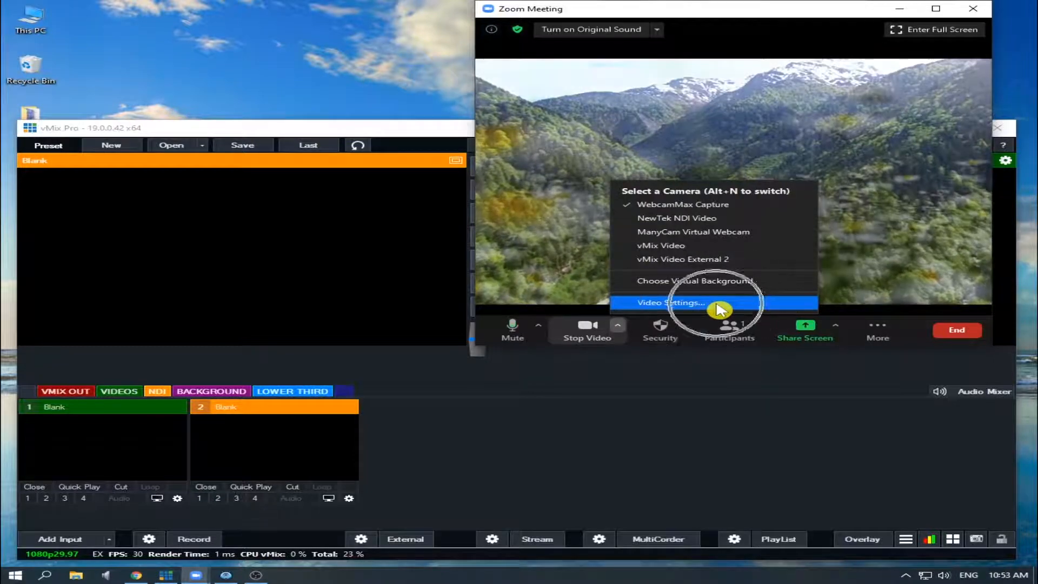
pyautogui.click(717, 305)
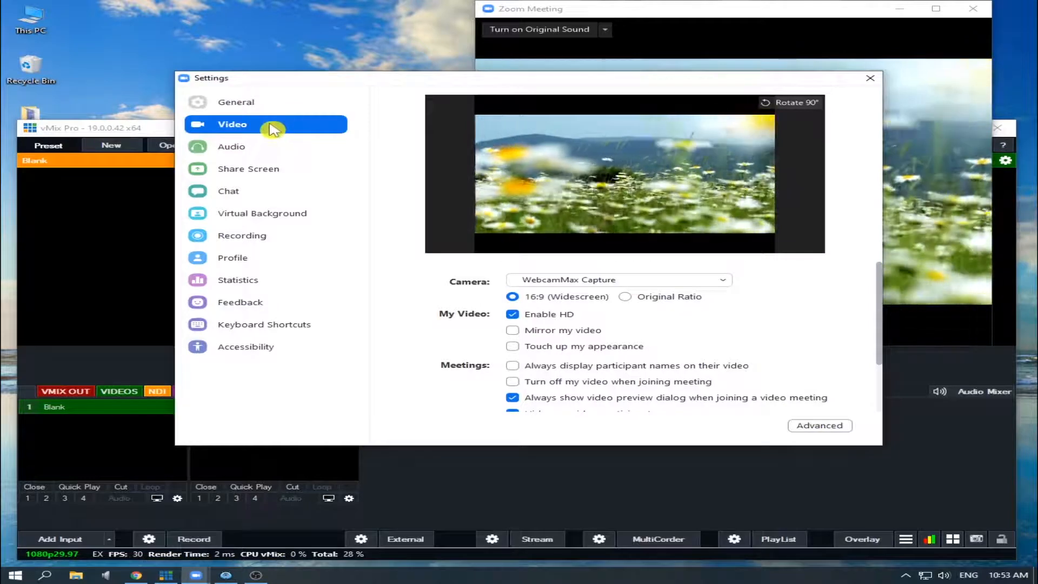
pyautogui.click(821, 426)
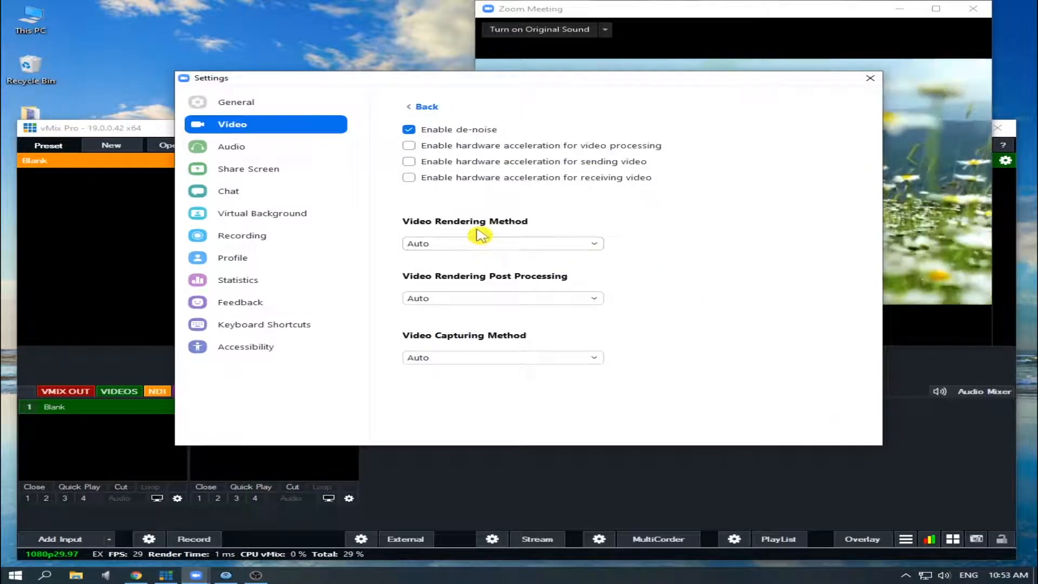
pyautogui.click(600, 248)
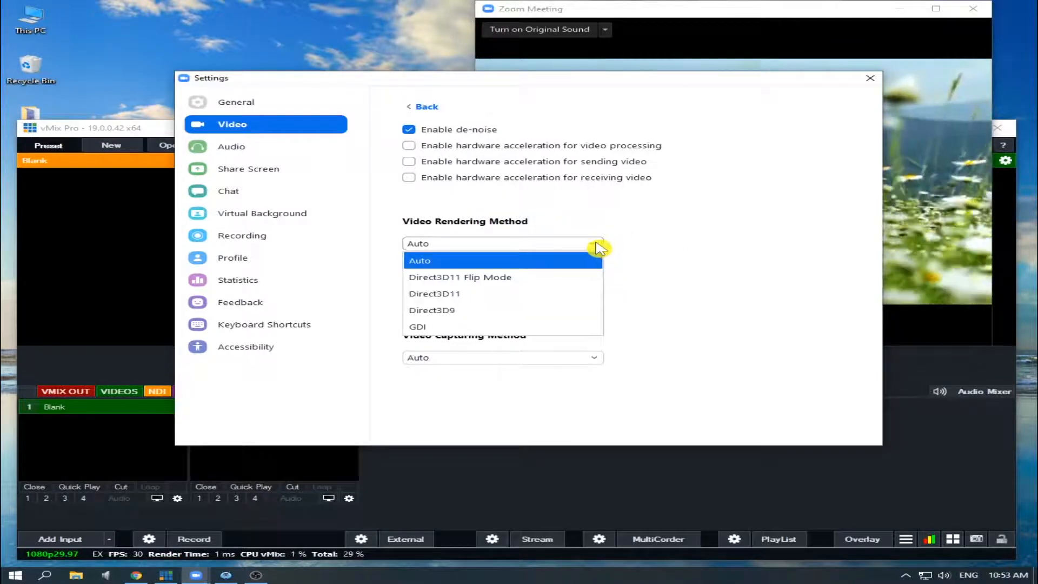
pyautogui.click(451, 329)
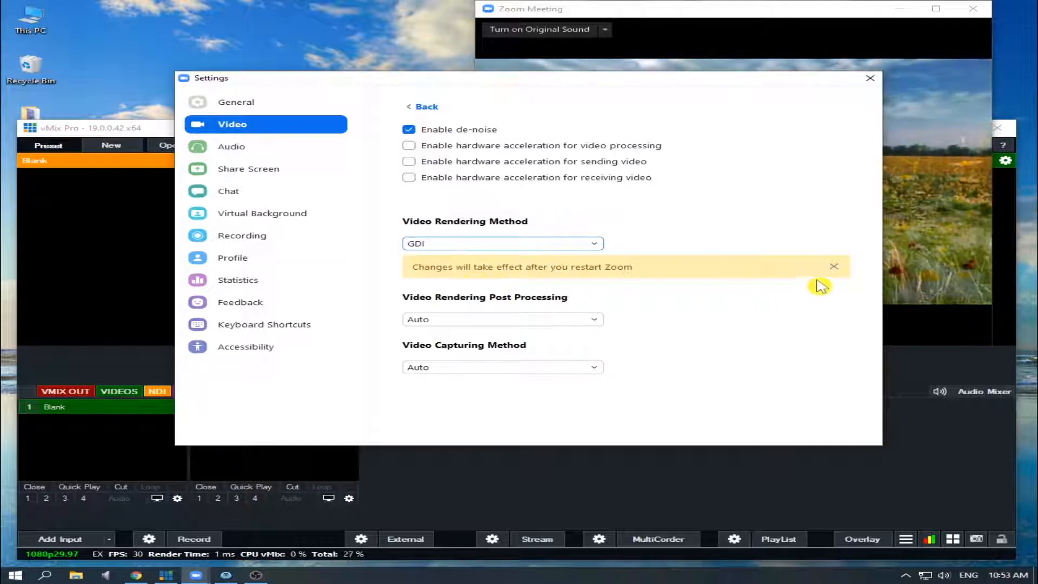
pyautogui.click(874, 79)
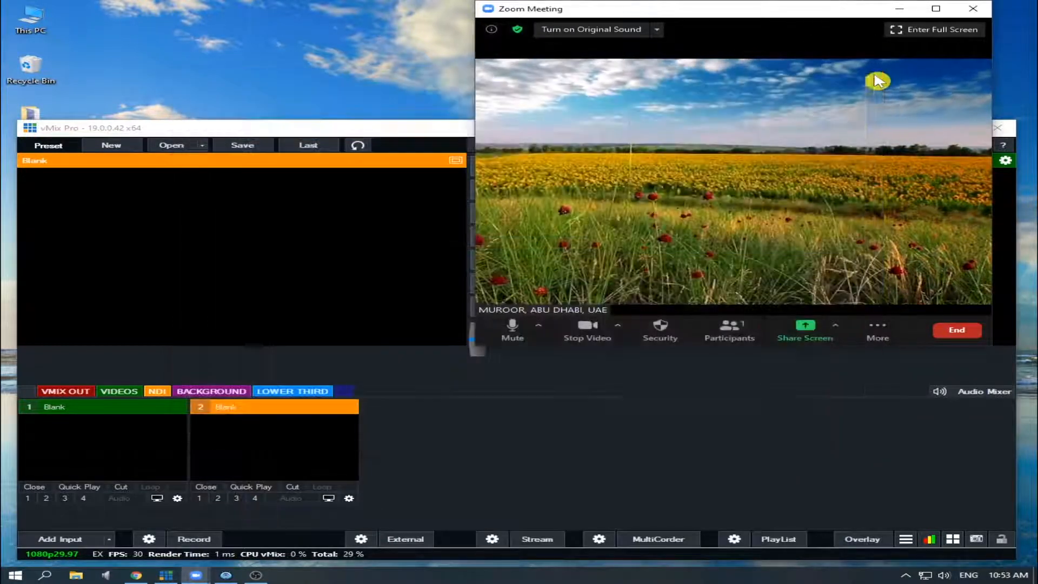
# Step: End the Zoom meeting for all participants and exit Zoom completely, including its background process
pyautogui.click(970, 331)
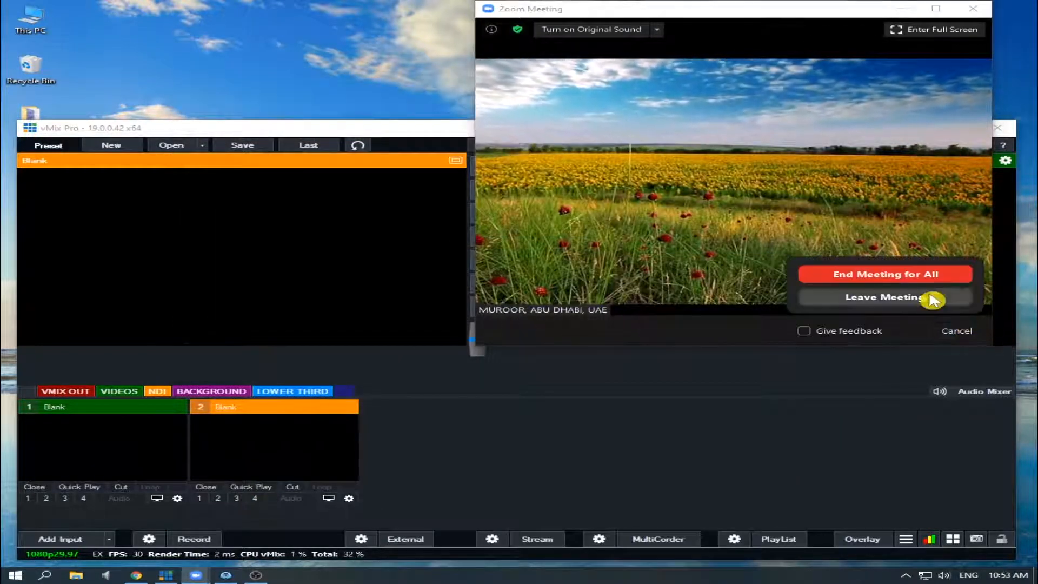
pyautogui.click(902, 272)
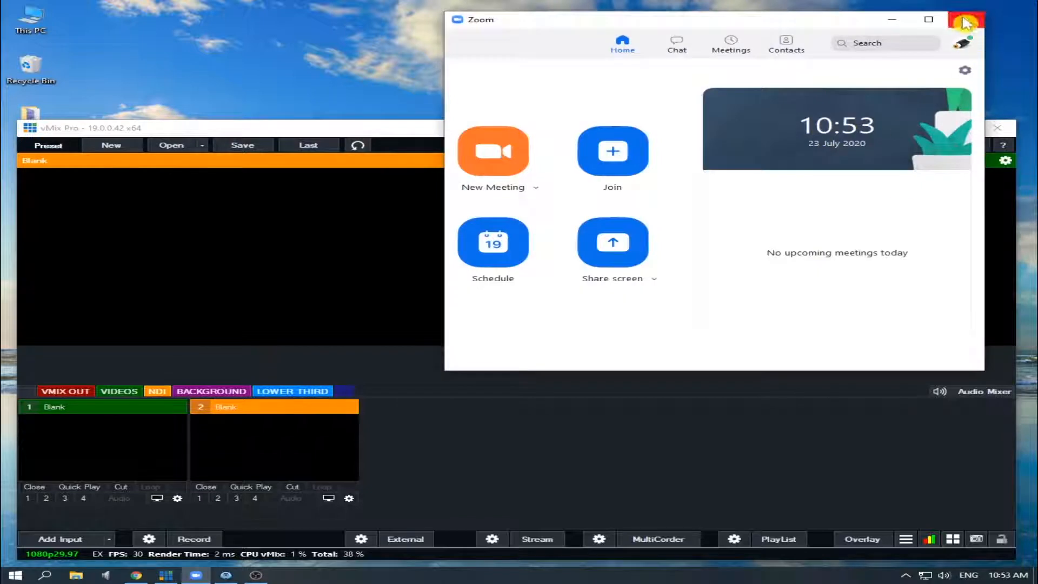
pyautogui.click(966, 21)
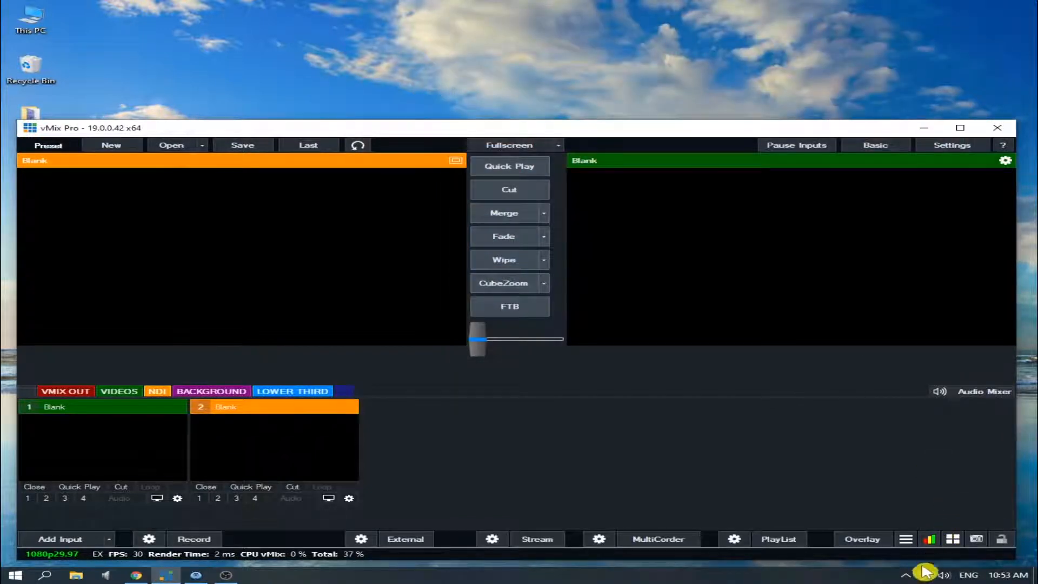
pyautogui.click(906, 575)
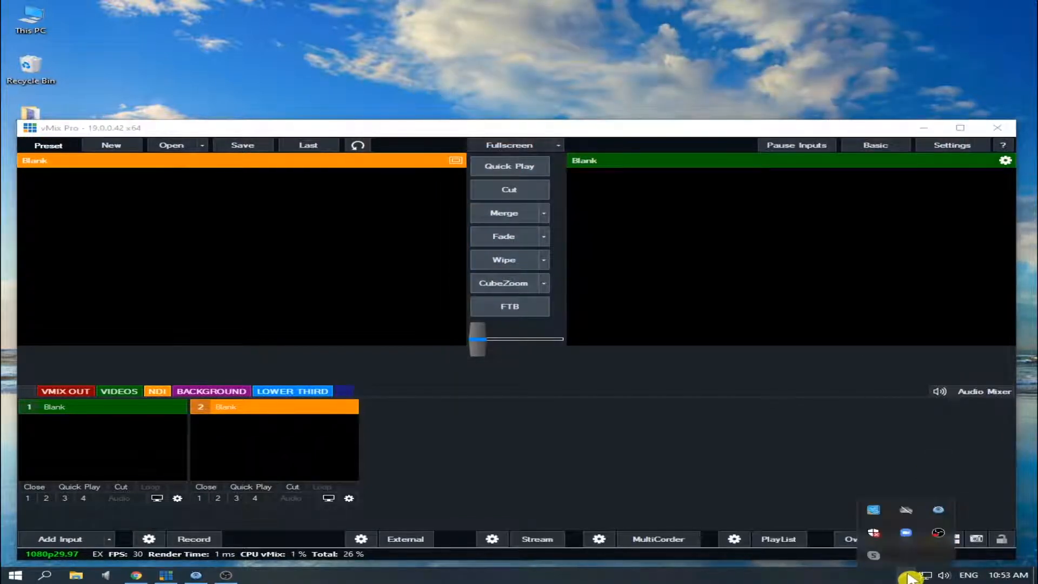
pyautogui.click(910, 536)
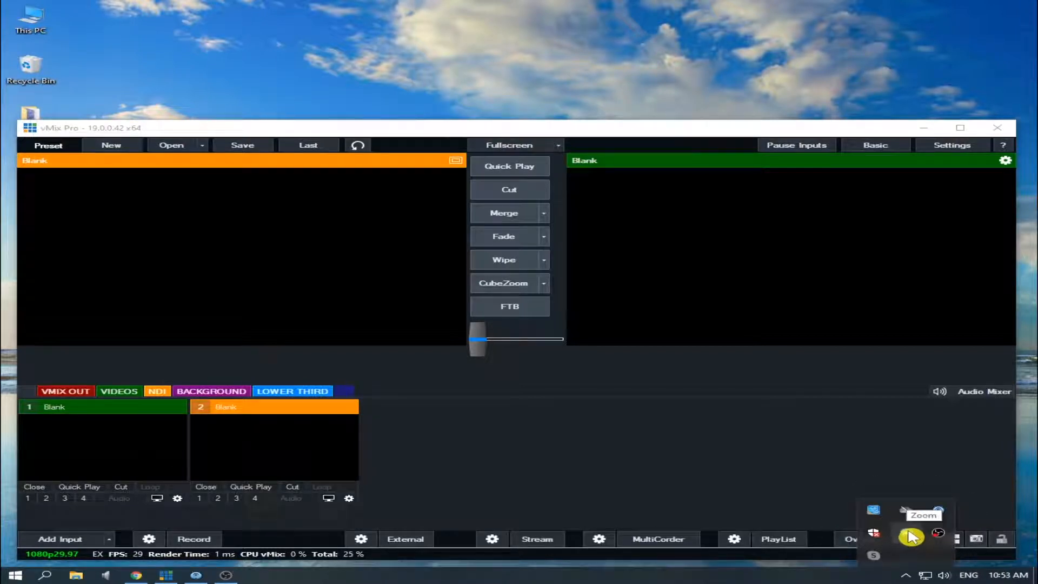
pyautogui.rightClick(910, 536)
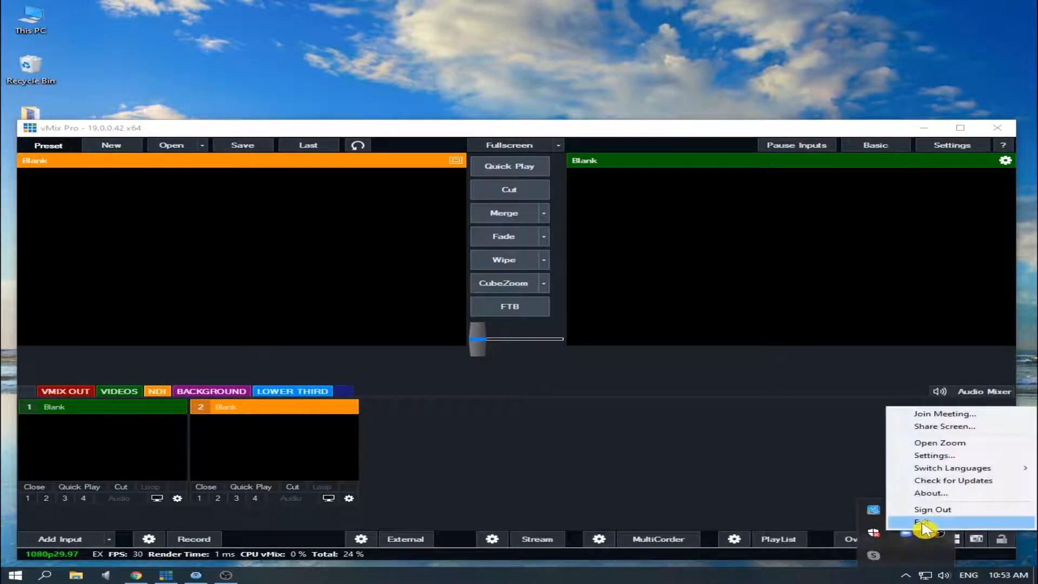
pyautogui.click(930, 524)
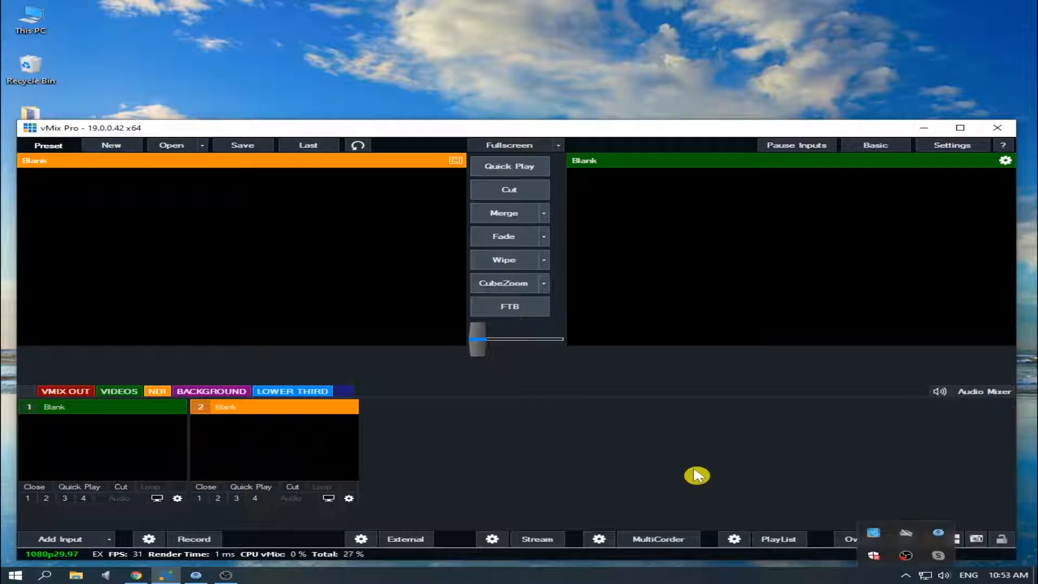
# Step: Relaunch Zoom and sign in to the account with its e-mail and password
pyautogui.click(16, 574)
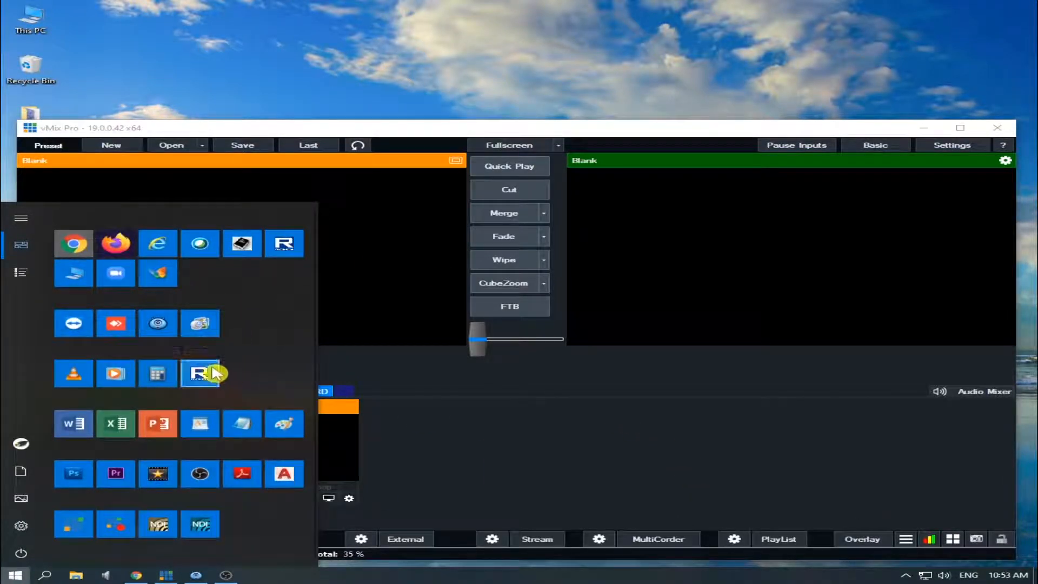
pyautogui.click(118, 273)
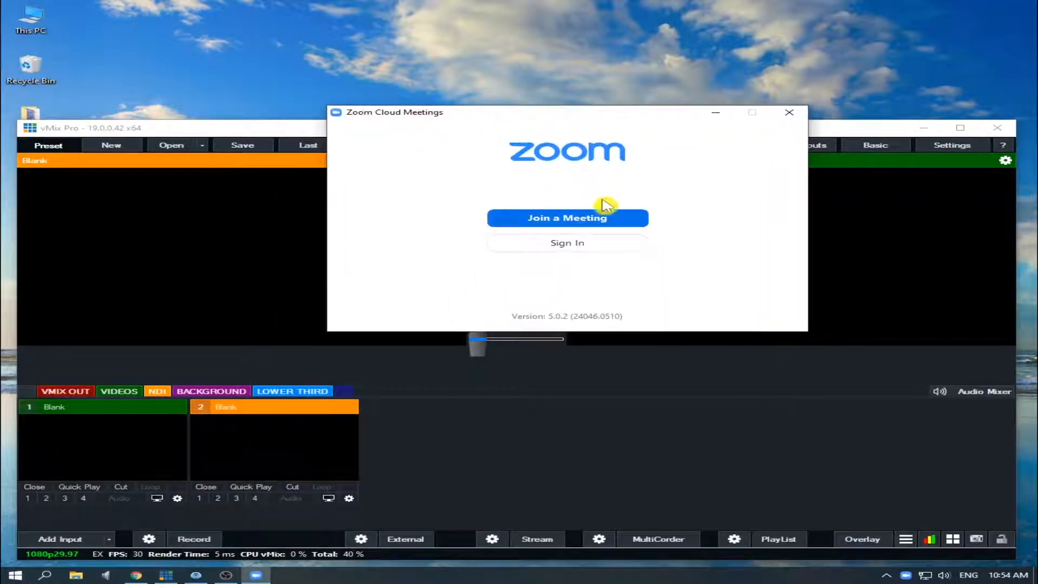
pyautogui.click(590, 243)
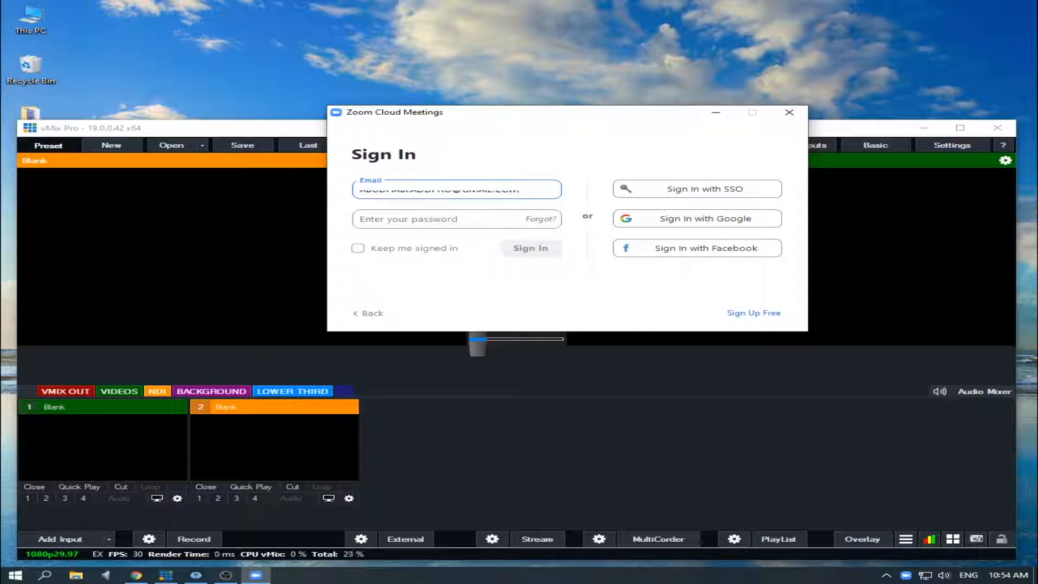
pyautogui.write('**')
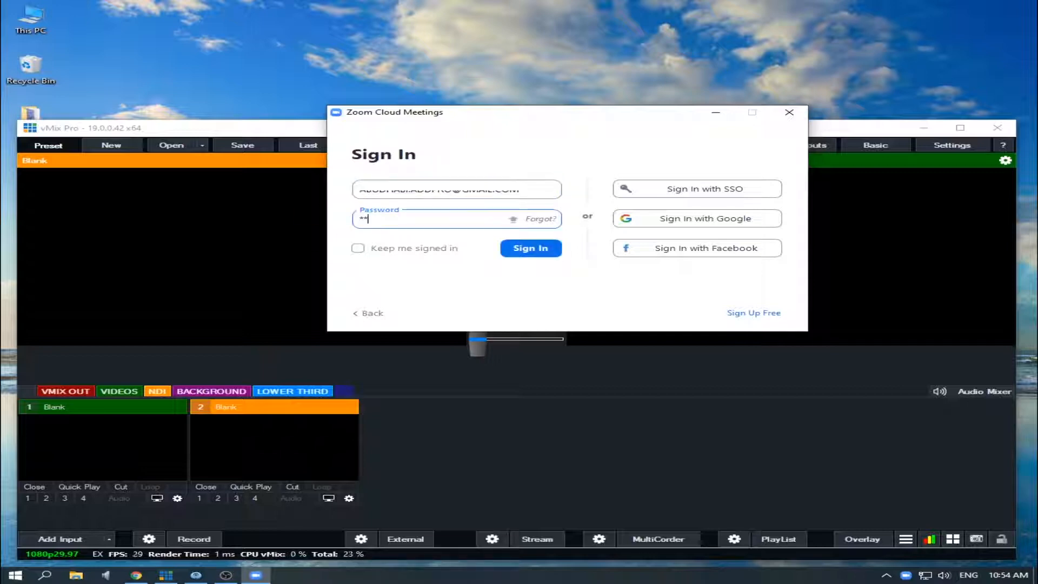
pyautogui.press('Return')
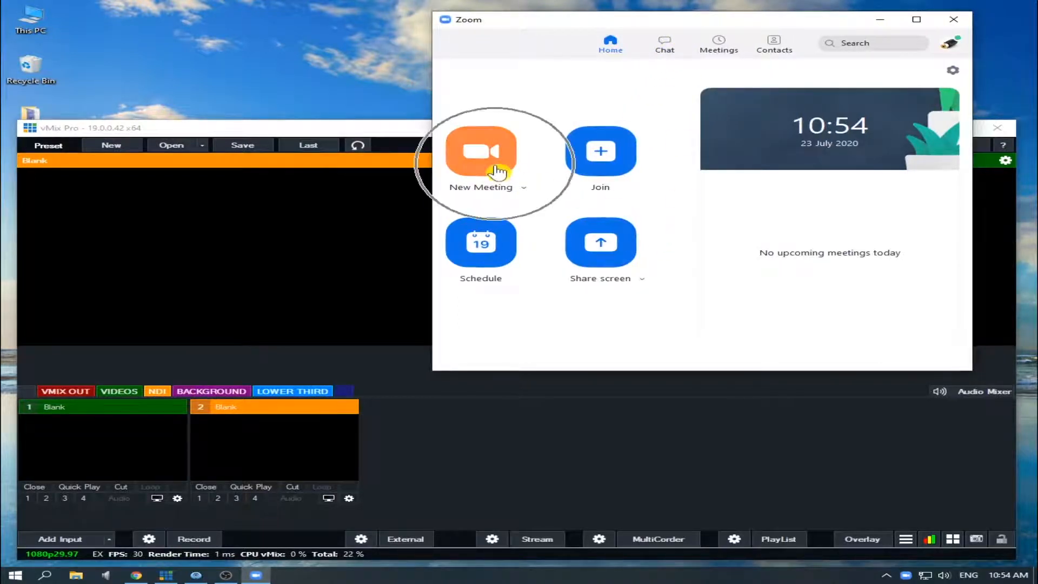
# Step: Start a new Zoom meeting with video and bring the vMix window back to the front
pyautogui.click(496, 171)
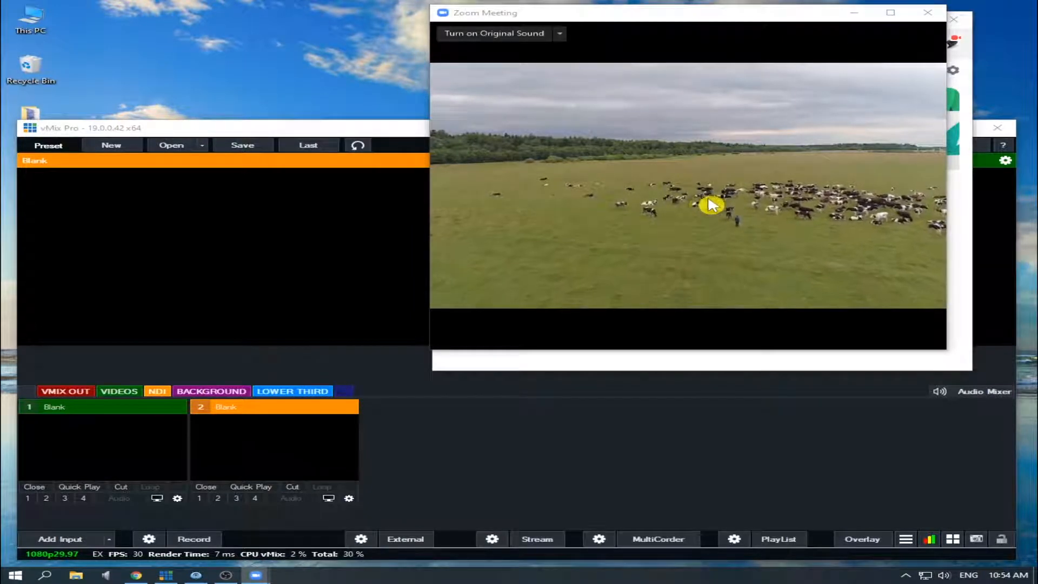
pyautogui.click(458, 437)
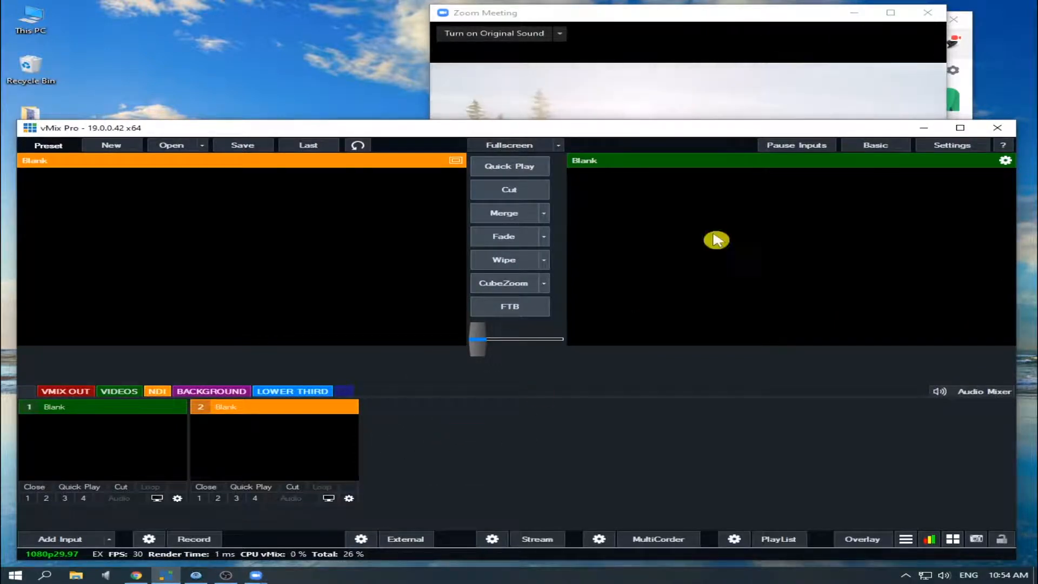
pyautogui.click(677, 96)
pyautogui.click(450, 460)
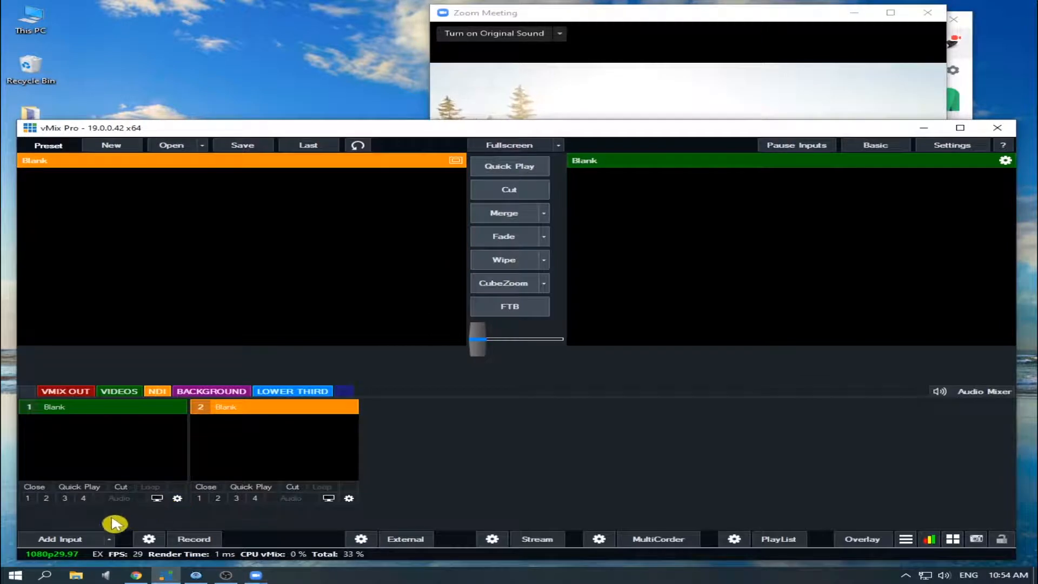
# Step: Add the Zoom Meetings 2 window to vMix as a Local Desktop Capture input and put it in the preview
pyautogui.click(84, 540)
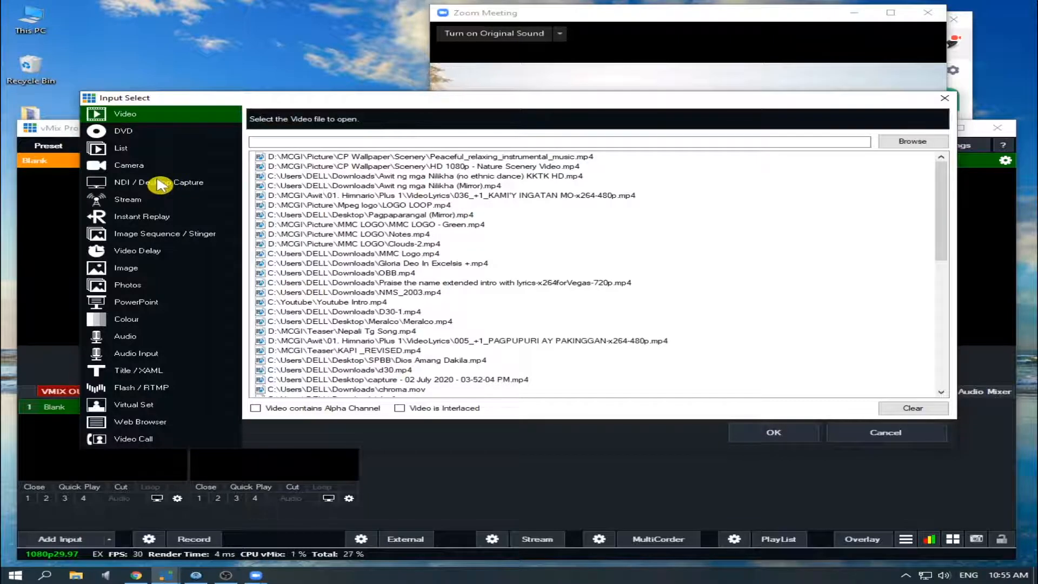
pyautogui.click(160, 185)
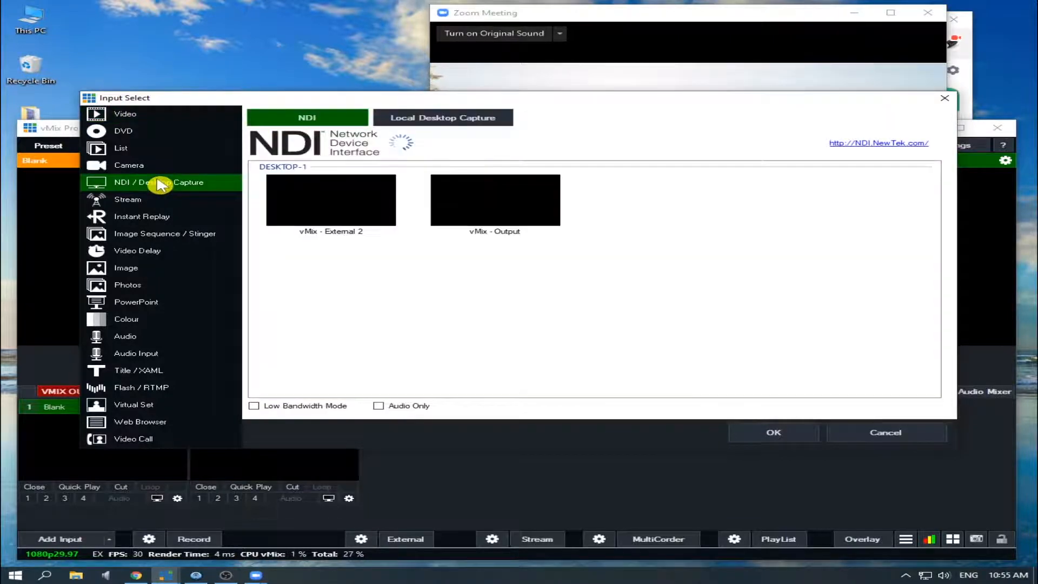
pyautogui.click(472, 121)
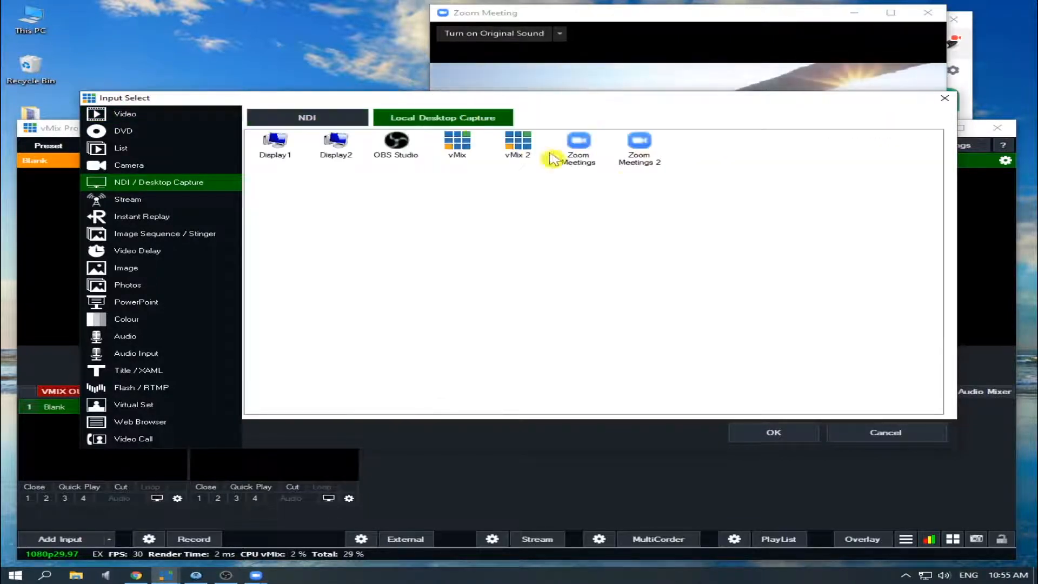
pyautogui.click(649, 145)
pyautogui.click(779, 426)
pyautogui.click(133, 442)
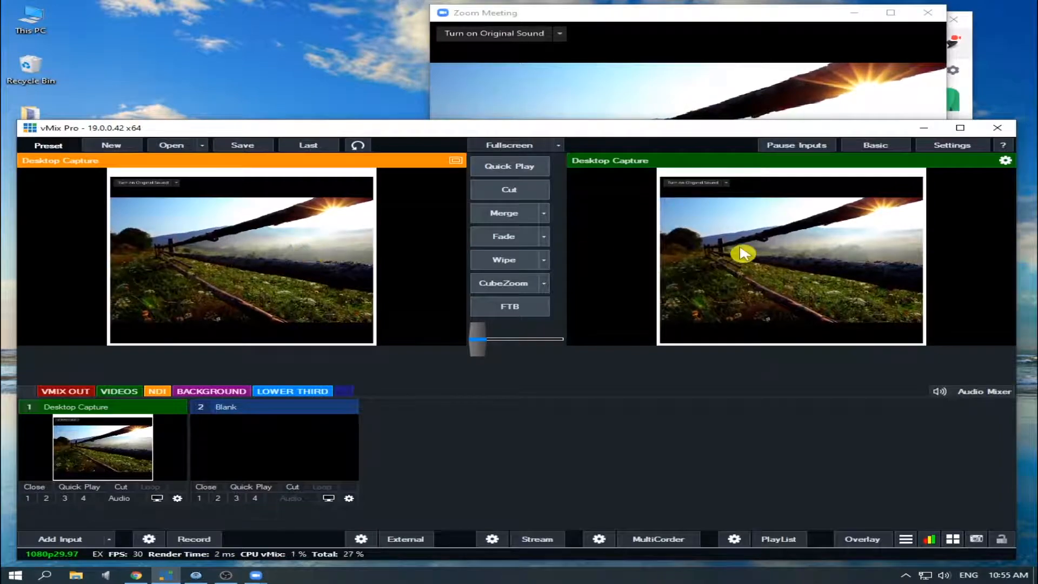
# Step: Show the participants list in the Zoom meeting window and check how vMix captures it
pyautogui.click(690, 58)
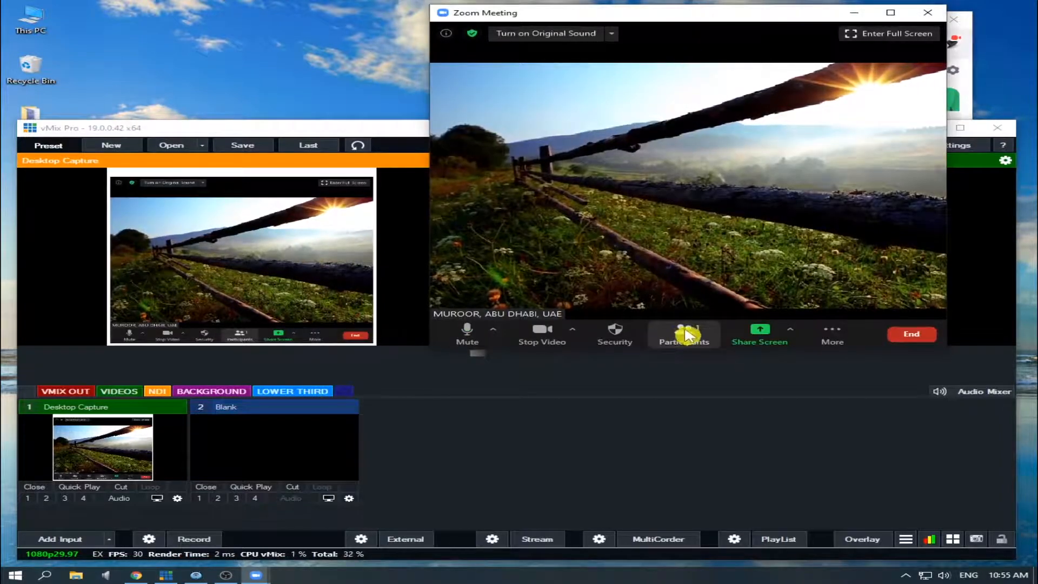
pyautogui.click(690, 339)
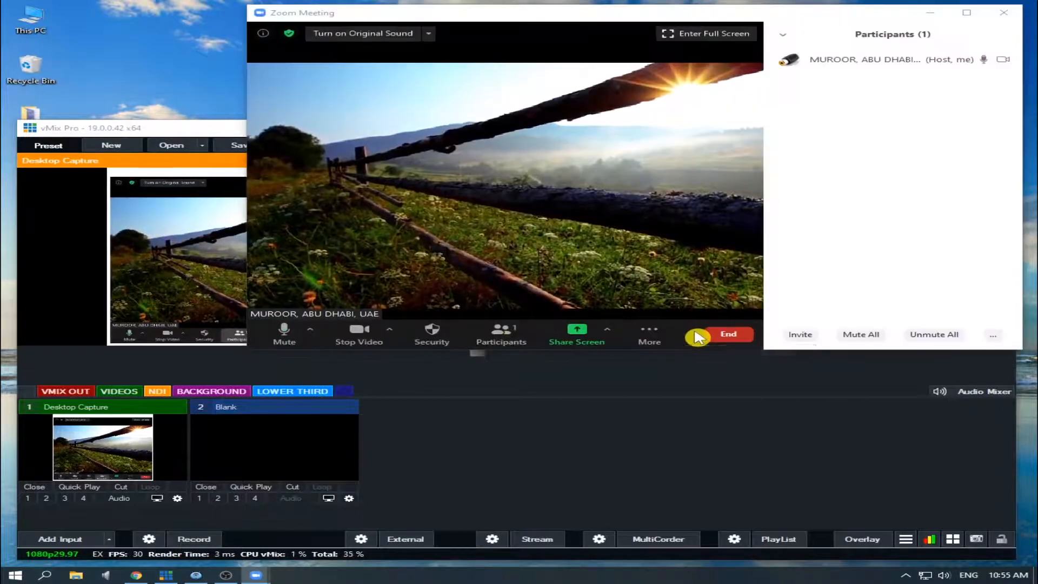
pyautogui.click(202, 278)
pyautogui.click(839, 103)
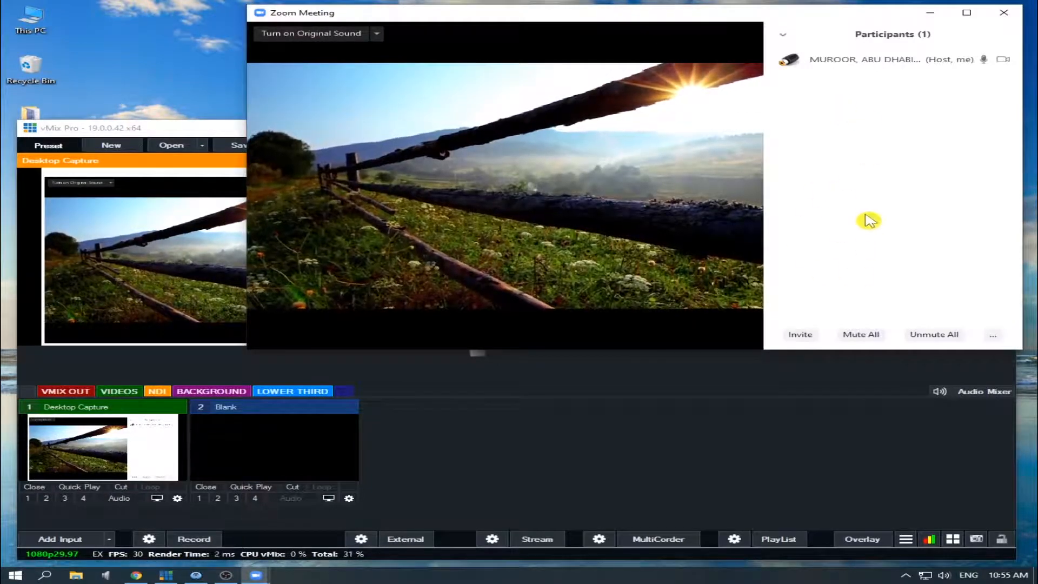
# Step: Open the group chat in the Zoom meeting and return to vMix to check the captured picture
pyautogui.click(648, 336)
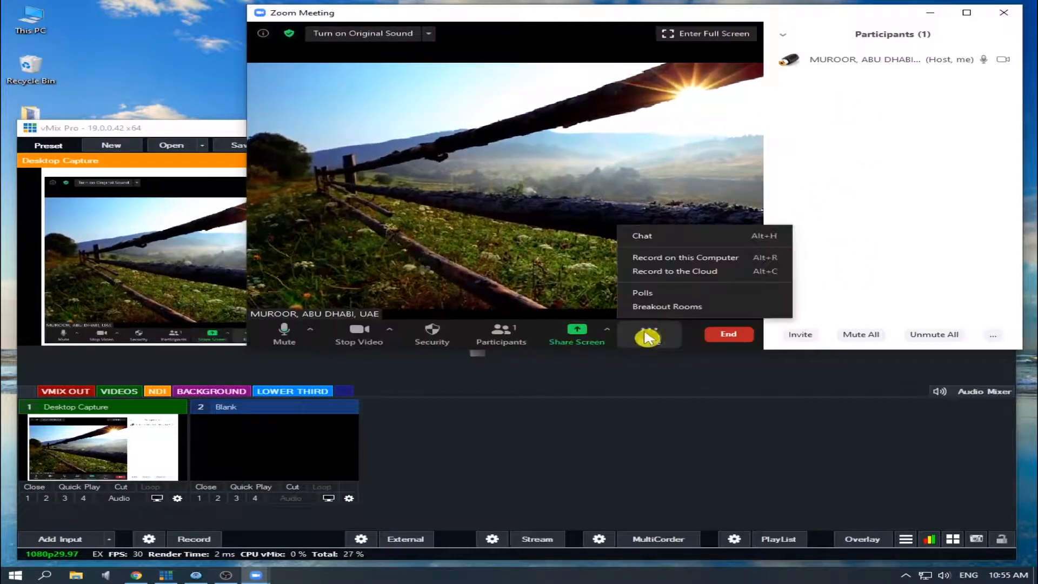
pyautogui.click(672, 238)
pyautogui.click(600, 408)
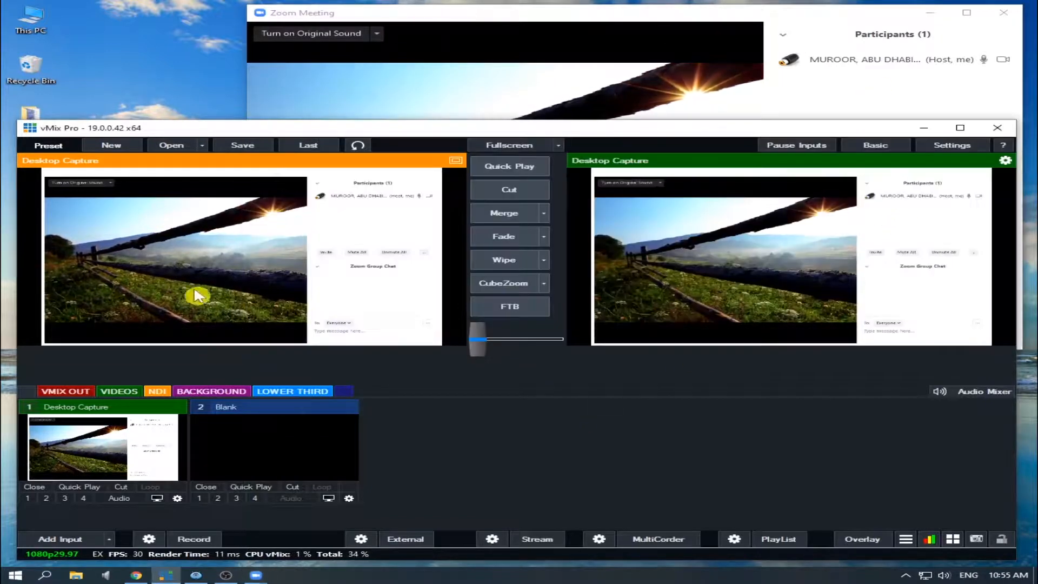